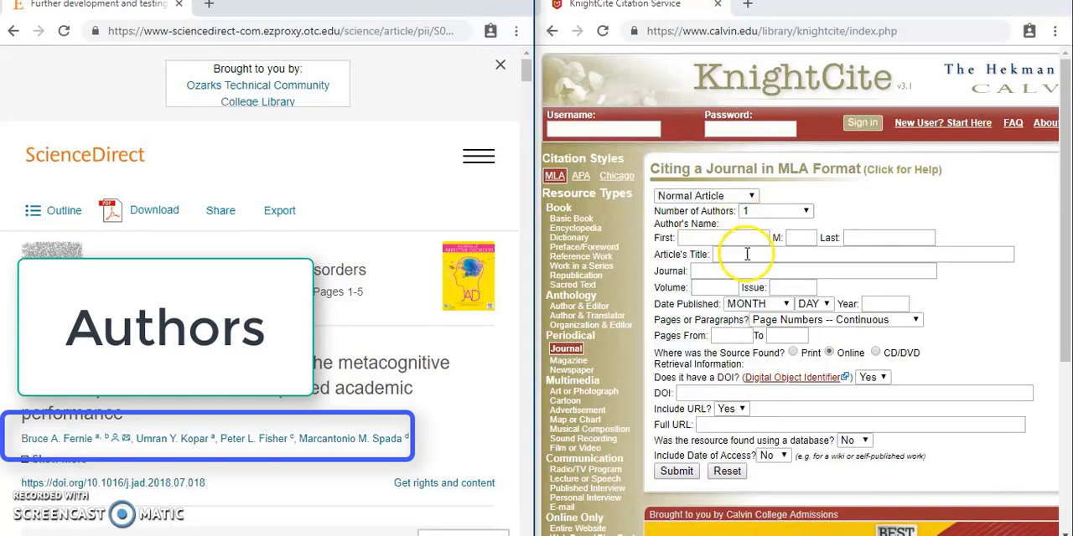
Enter the first listed author's first name, middle initial and last name in the citation form.
click(745, 239)
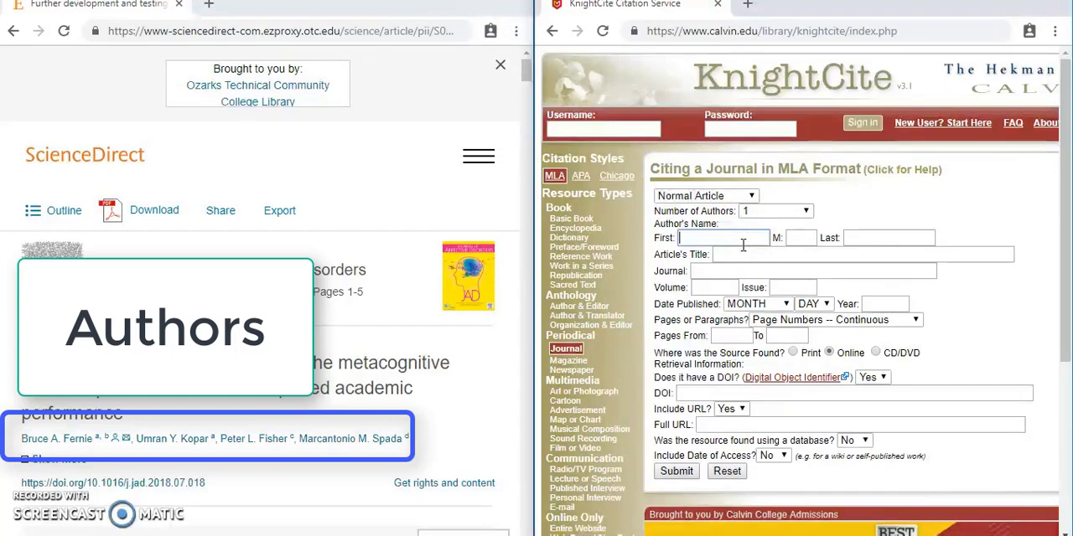
text(Bruce)
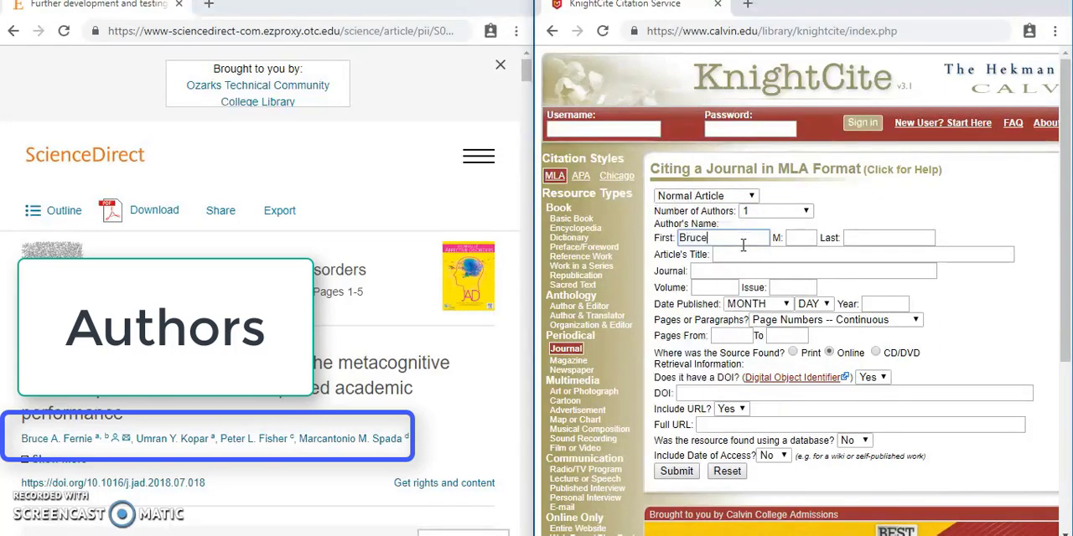
key(Tab)
text(A)
key(Tab)
text(Fernie)
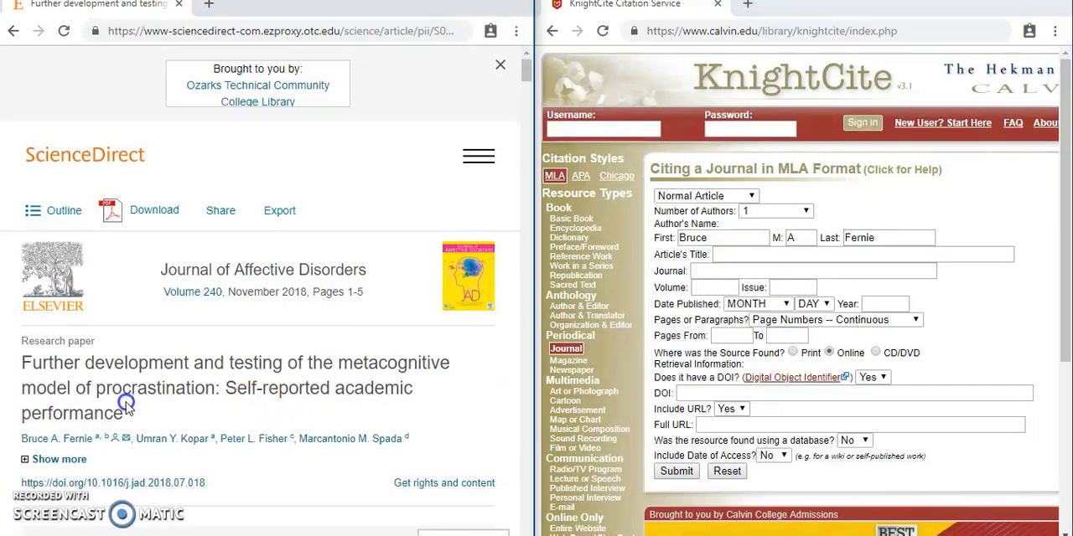
Copy the full article title from the ScienceDirect page into the citation form's article title.
drag(126, 411, 22, 362)
key(ctrl+c)
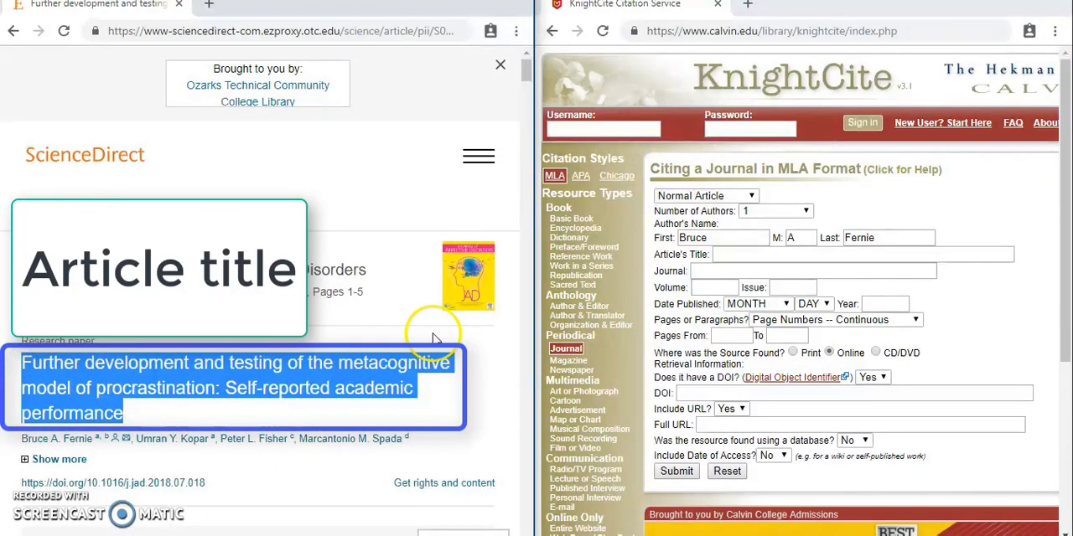
click(719, 253)
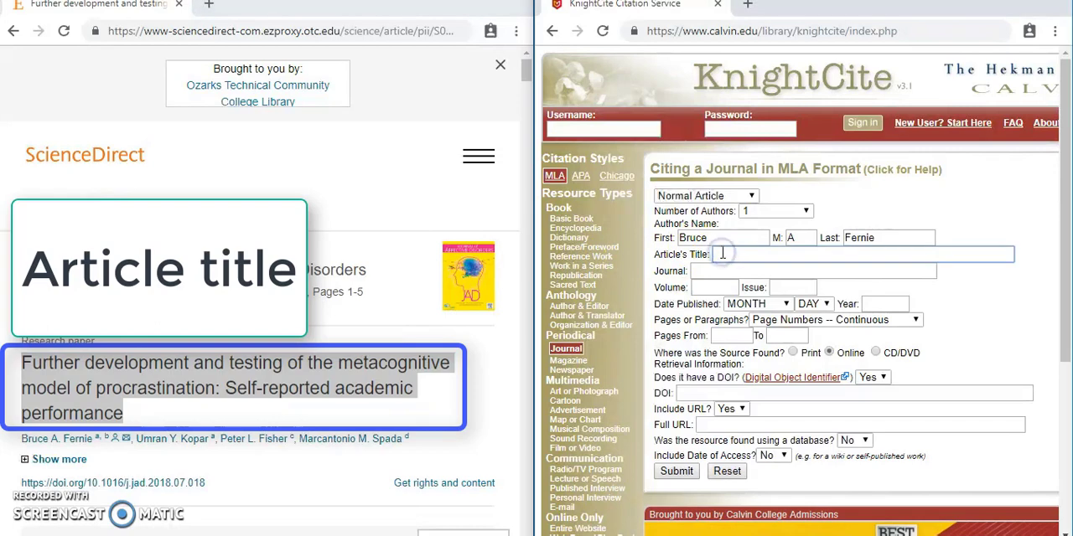
key(ctrl+v)
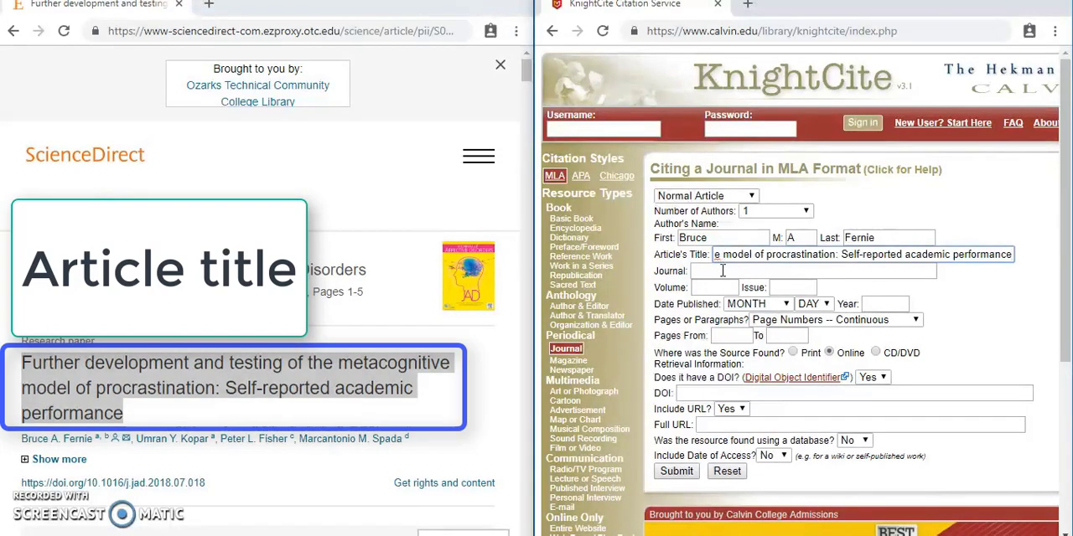
Enter Journal of Affective Disorders as the journal name in the citation form.
click(722, 272)
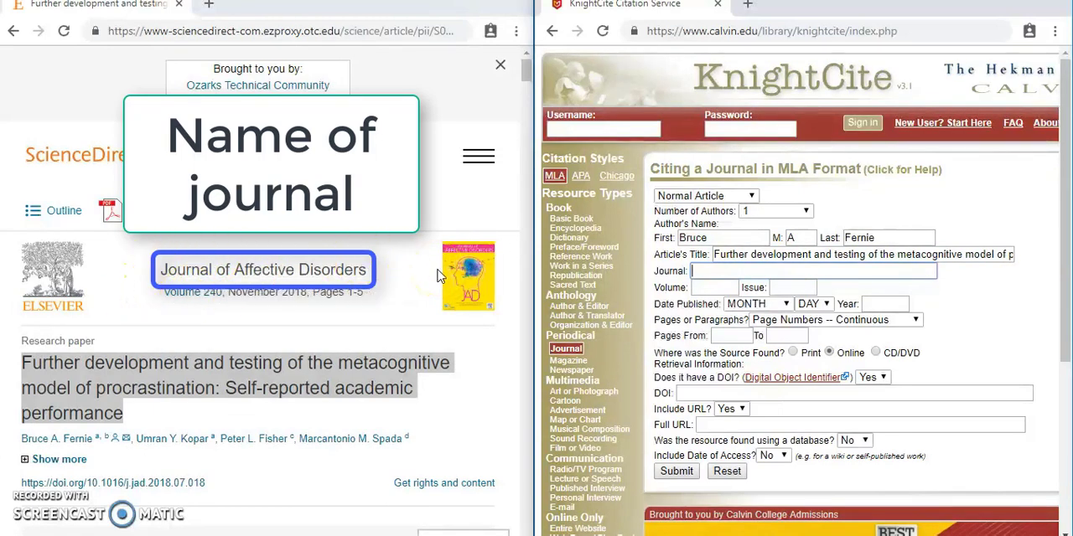
click(760, 275)
text(Journal of Affective Dis)
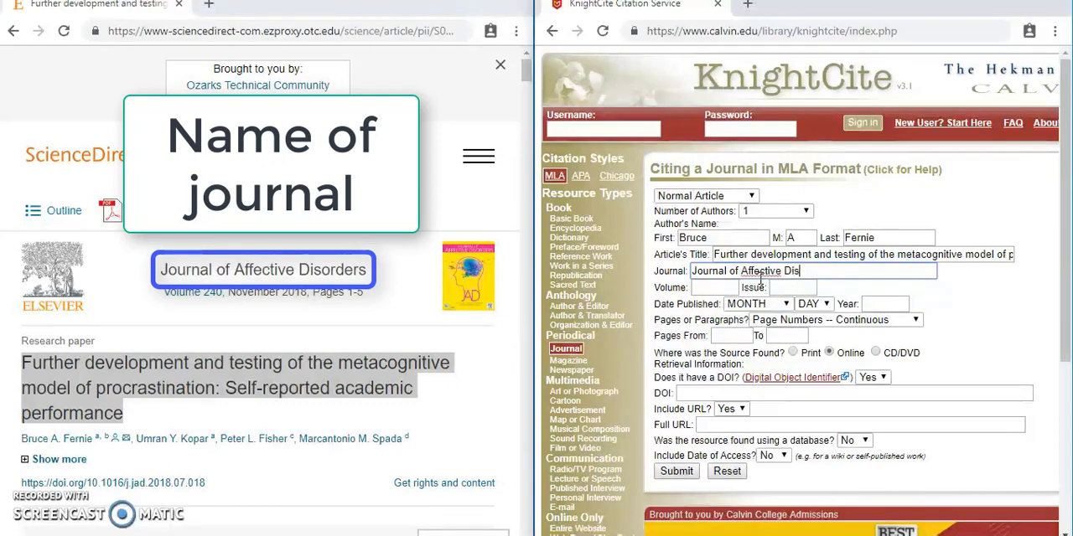
text(orders)
Set the journal volume to 240 and the publication year to 2018.
key(Tab)
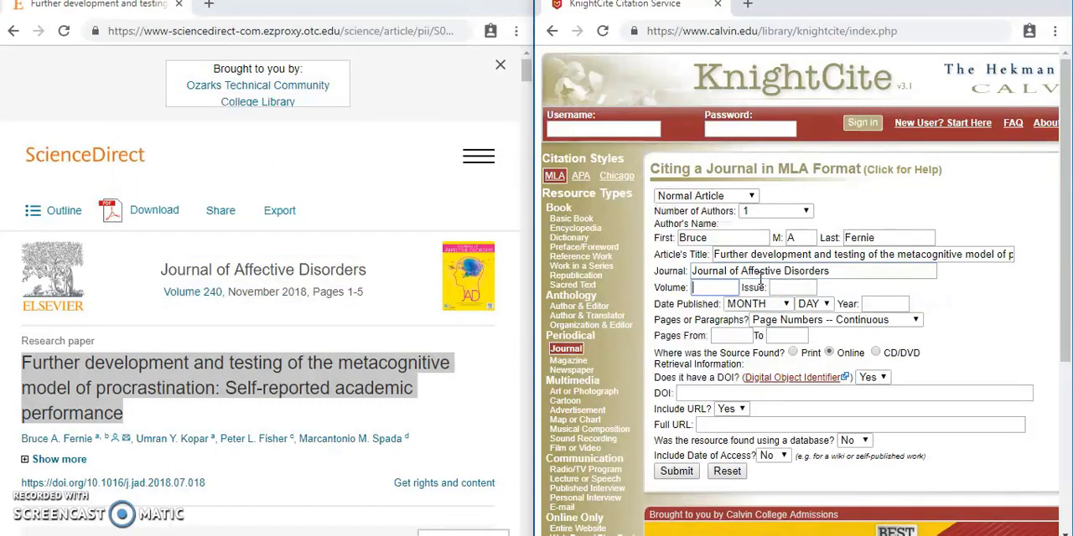
text(240)
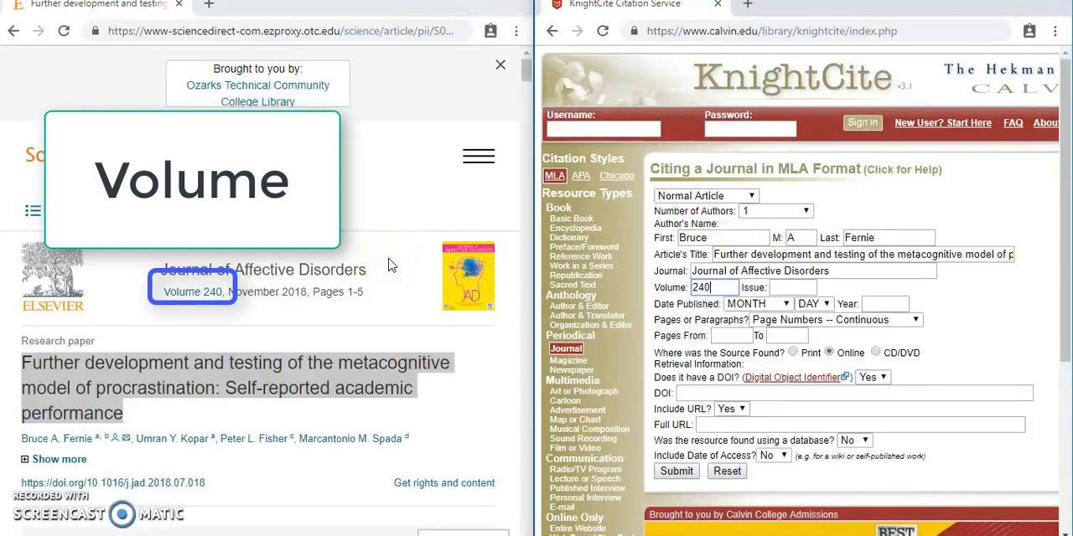
click(884, 302)
text(2018)
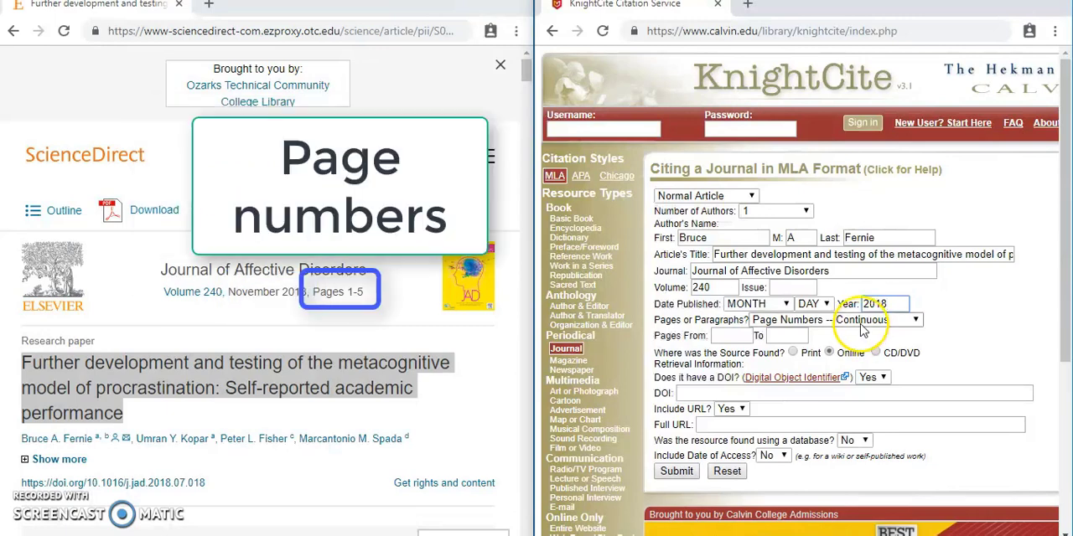
Set the article's page range from 1 to 5.
click(722, 337)
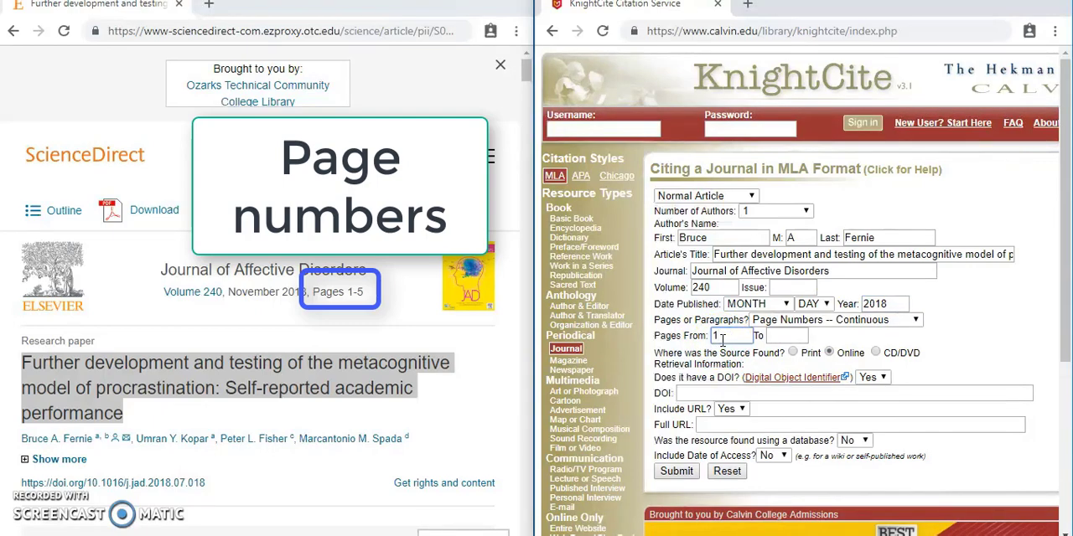
key(Tab)
text(5)
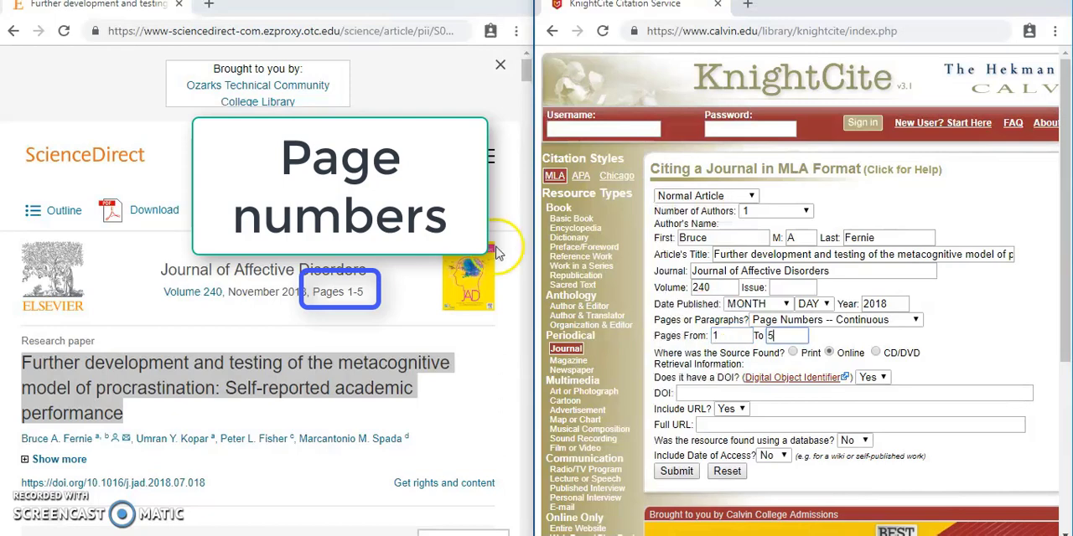
click(378, 291)
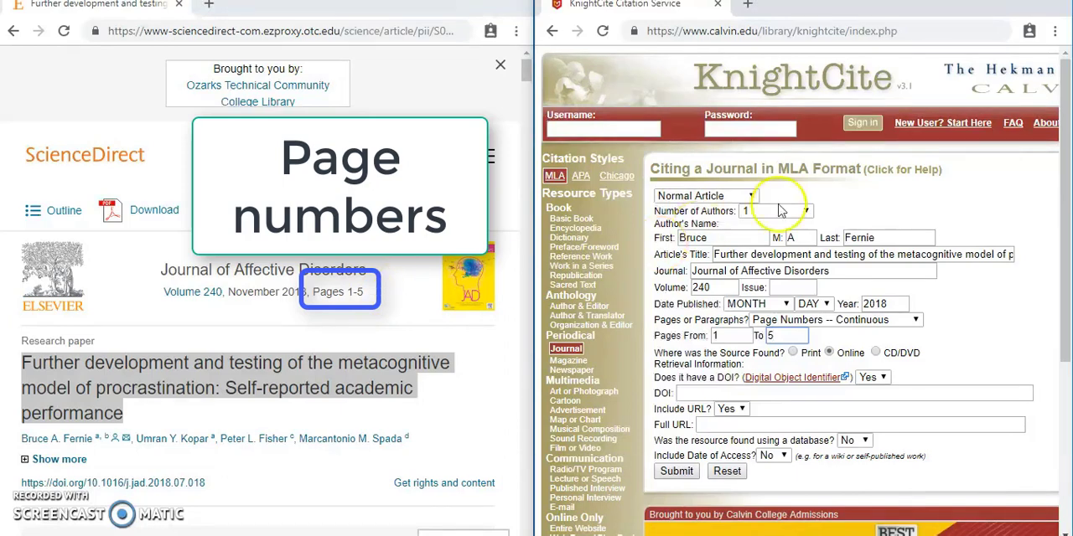
Copy the DOI 10.1016/j.jad.2018.07.018, without the web address prefix, from the article page into the citation form.
drag(1062, 163, 1066, 224)
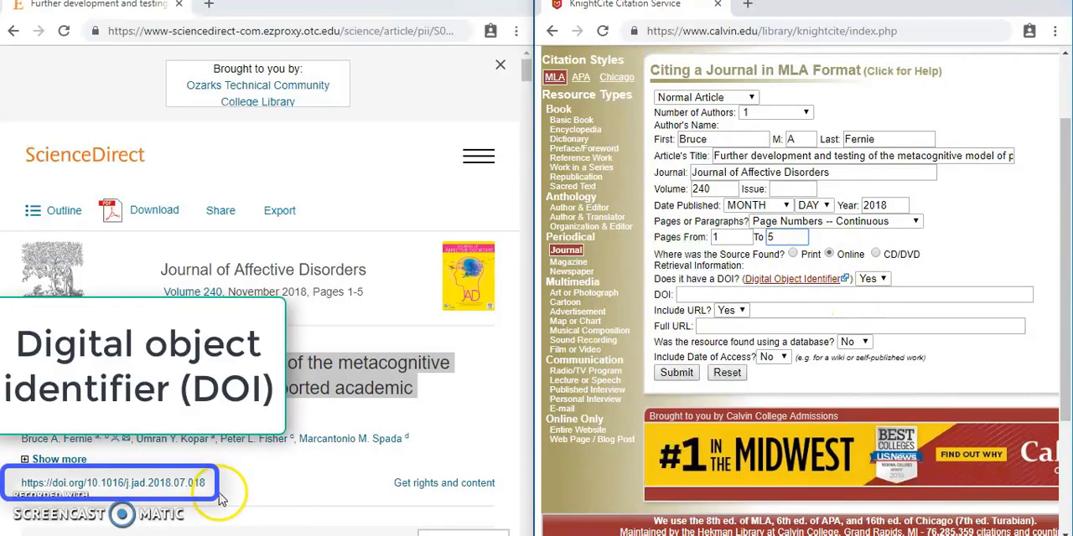
drag(206, 483, 88, 486)
key(ctrl+c)
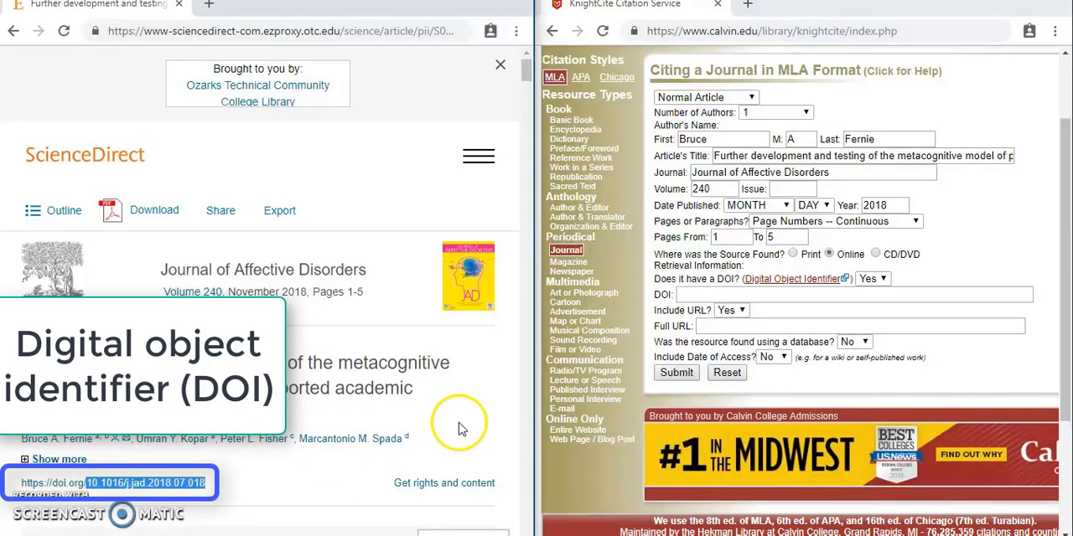
click(694, 299)
key(ctrl+v)
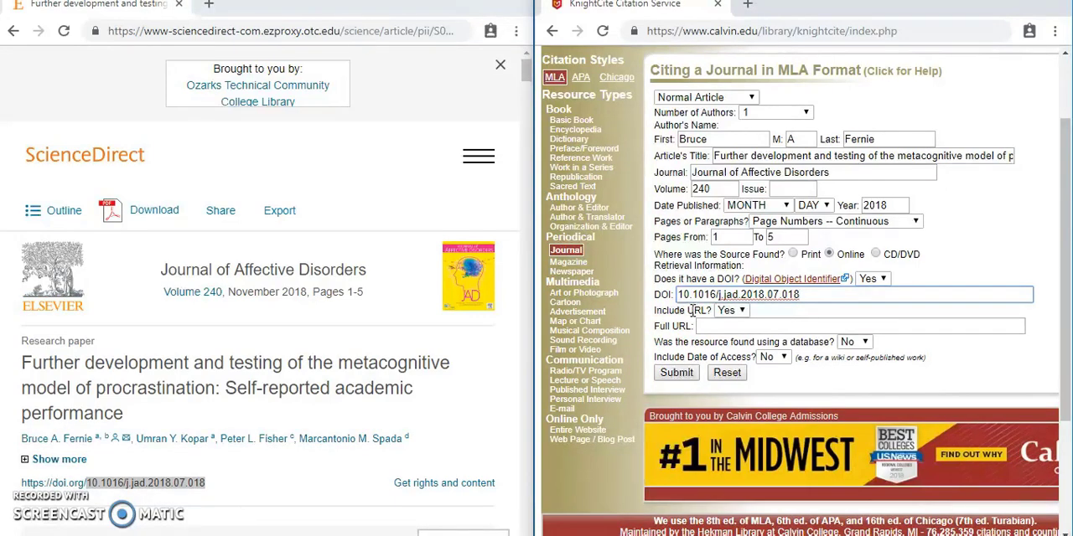
Mark the resource as found using a database, name it ScienceDirect, and submit the citation form.
click(859, 343)
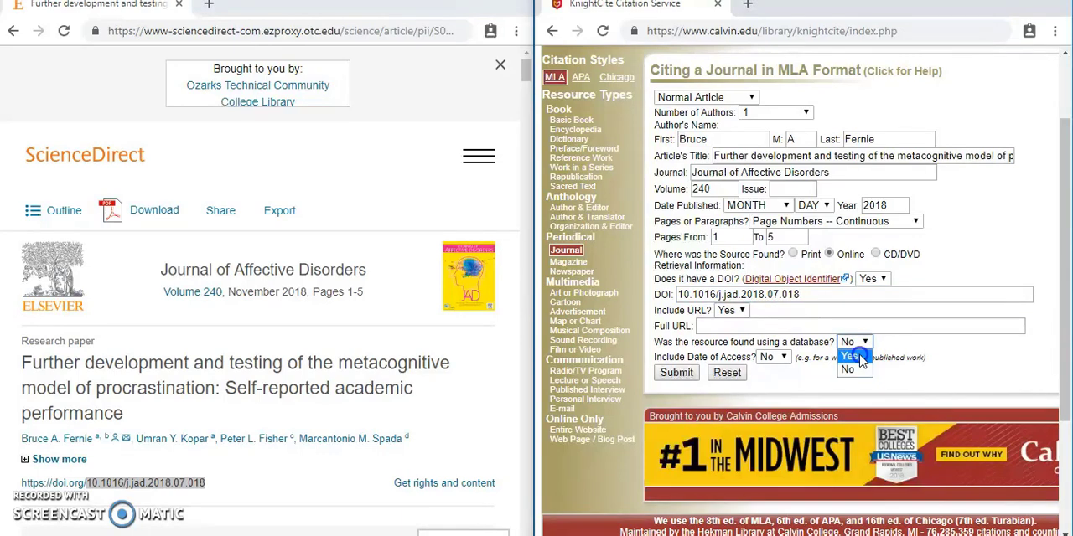
click(855, 355)
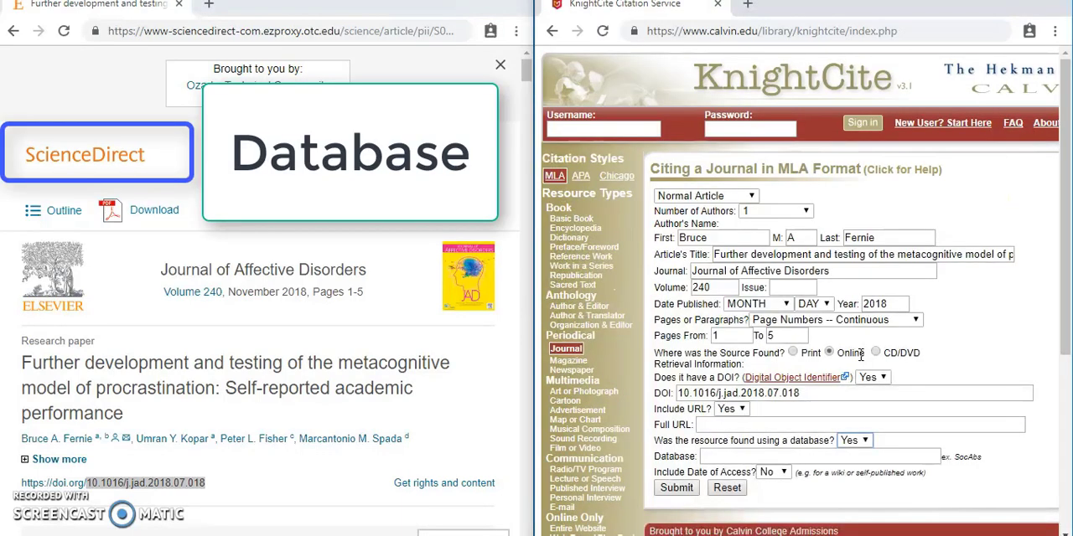
click(754, 455)
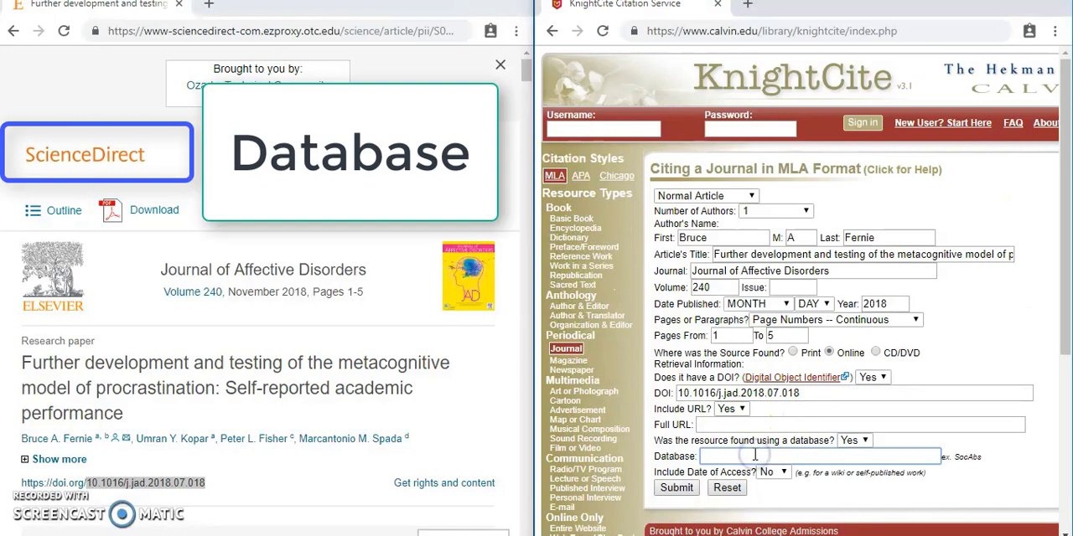
text(Science)
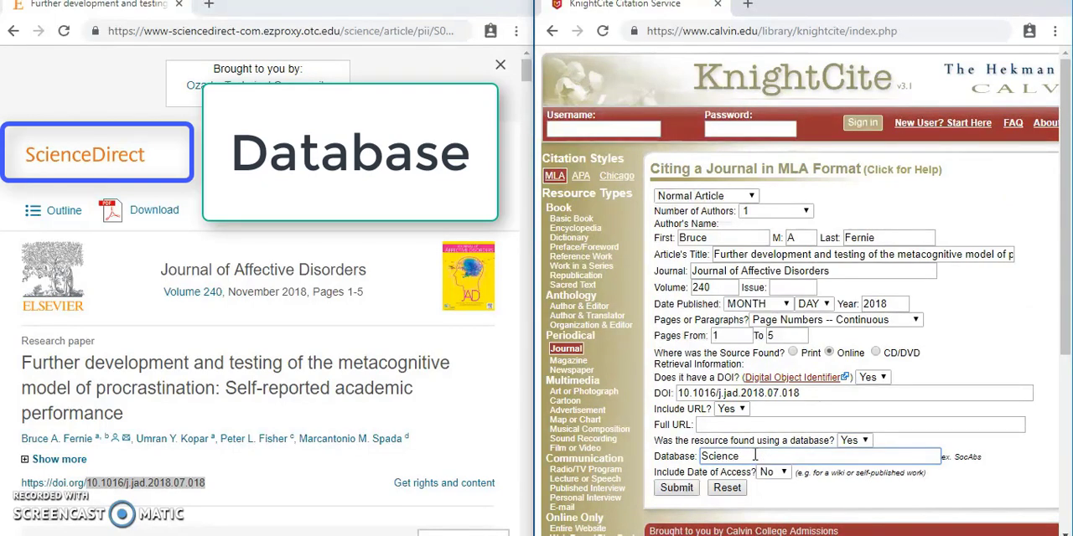
text(Direct)
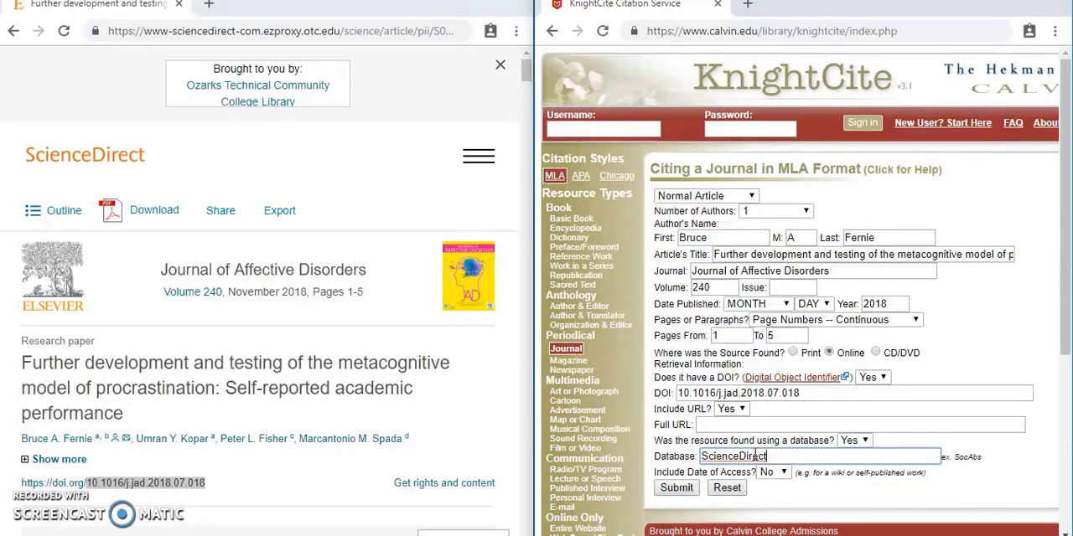
click(676, 488)
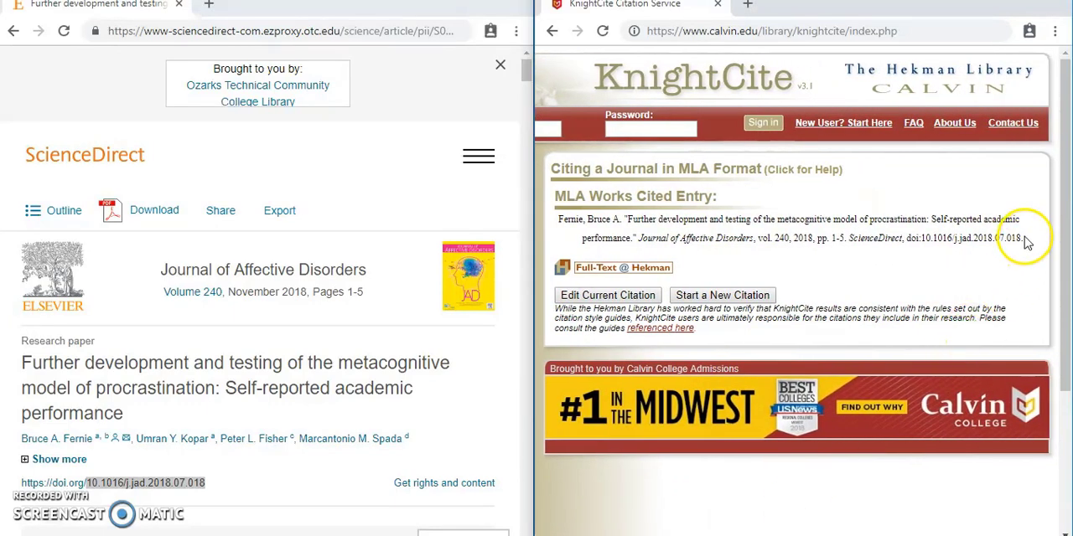
Copy the generated MLA entry below the Works Cited heading in the Word document, merging its formatting with the document's.
drag(1023, 239, 560, 219)
key(ctrl+c)
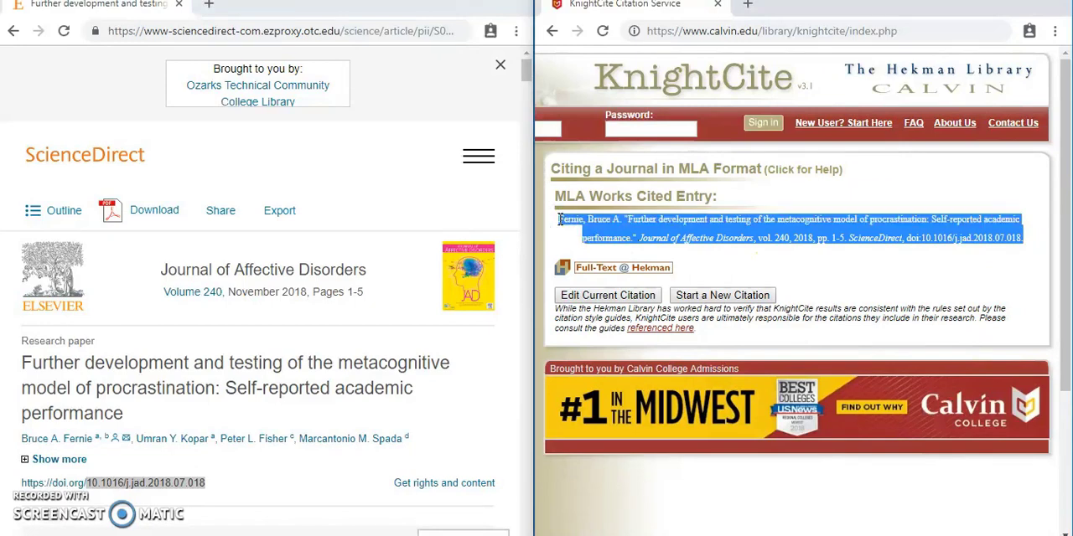
key(alt+Tab)
key(alt+Tab)
key(alt+Tab)
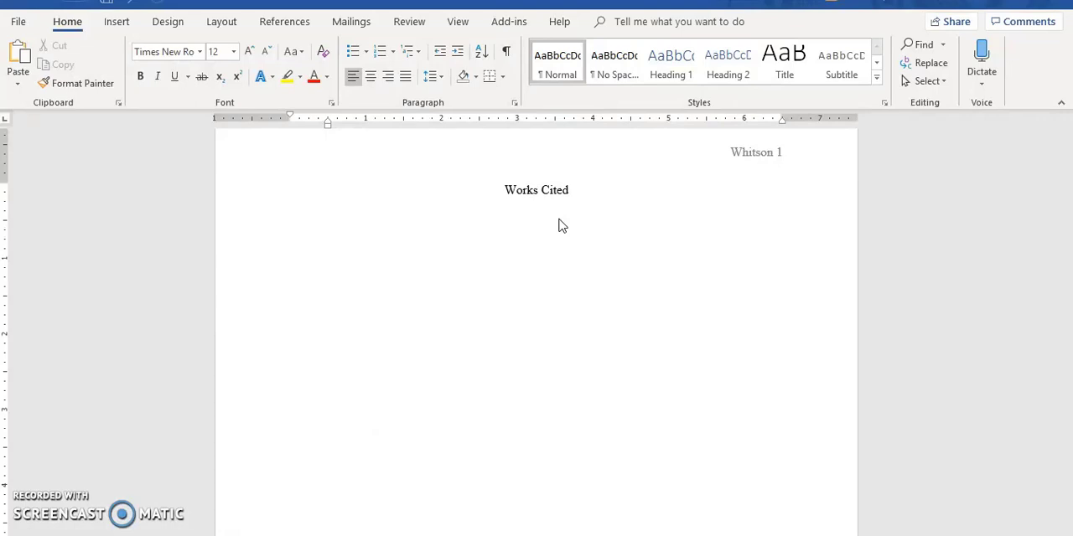
key(ctrl+v)
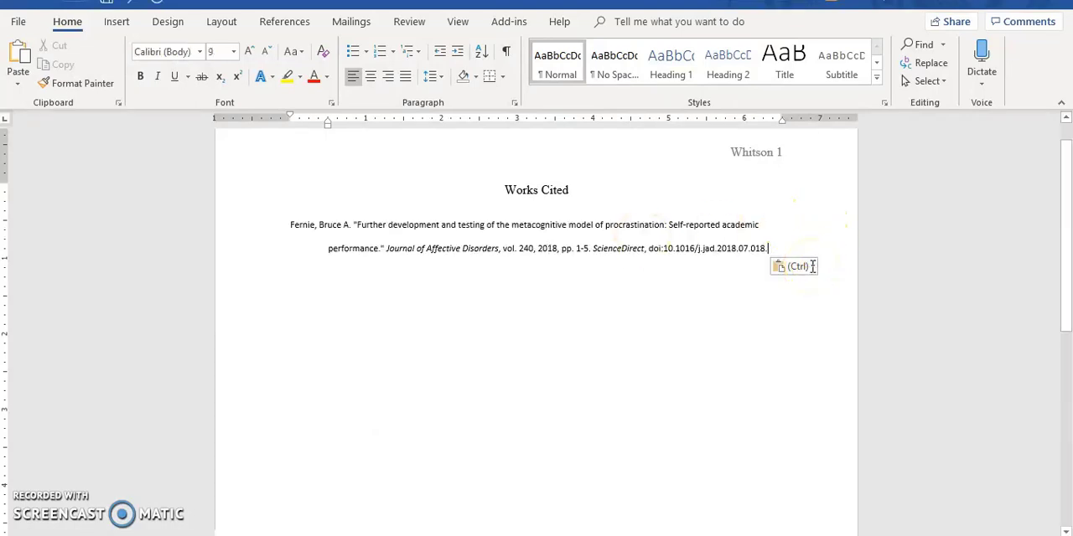
click(811, 266)
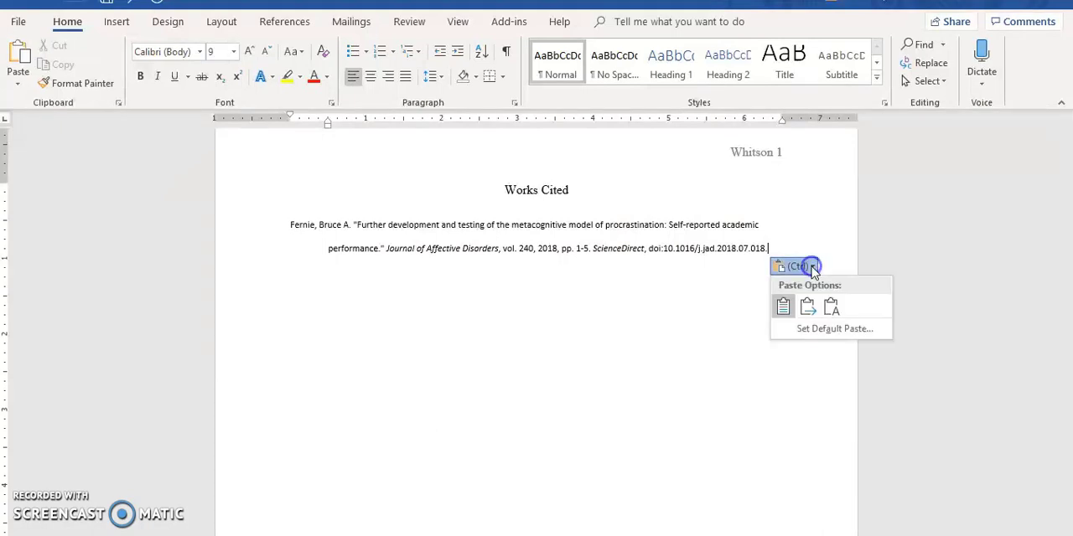
click(810, 306)
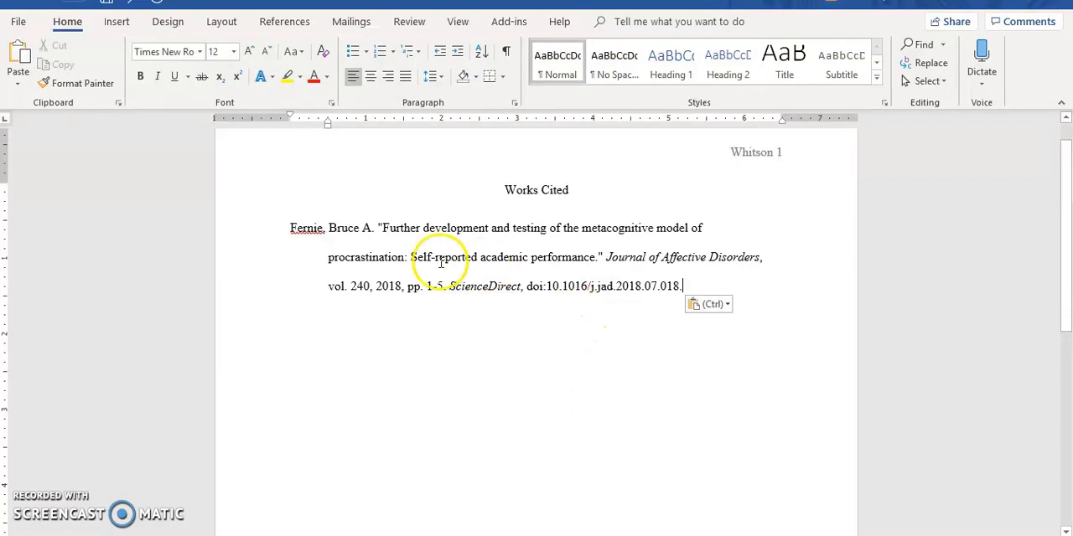
Add ", et al." after the first author's name in the citation.
click(374, 231)
text(, )
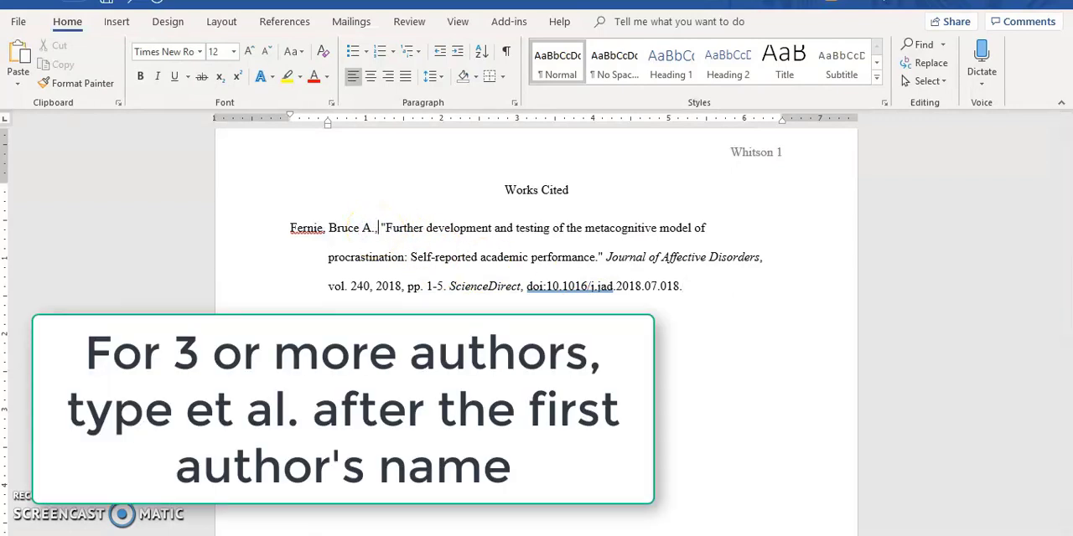
text(et )
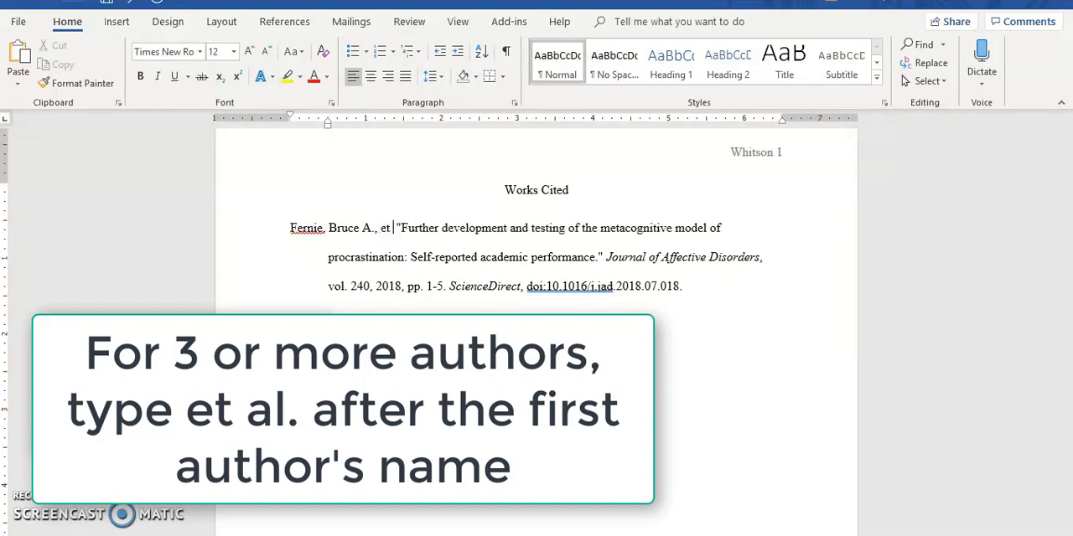
text(al)
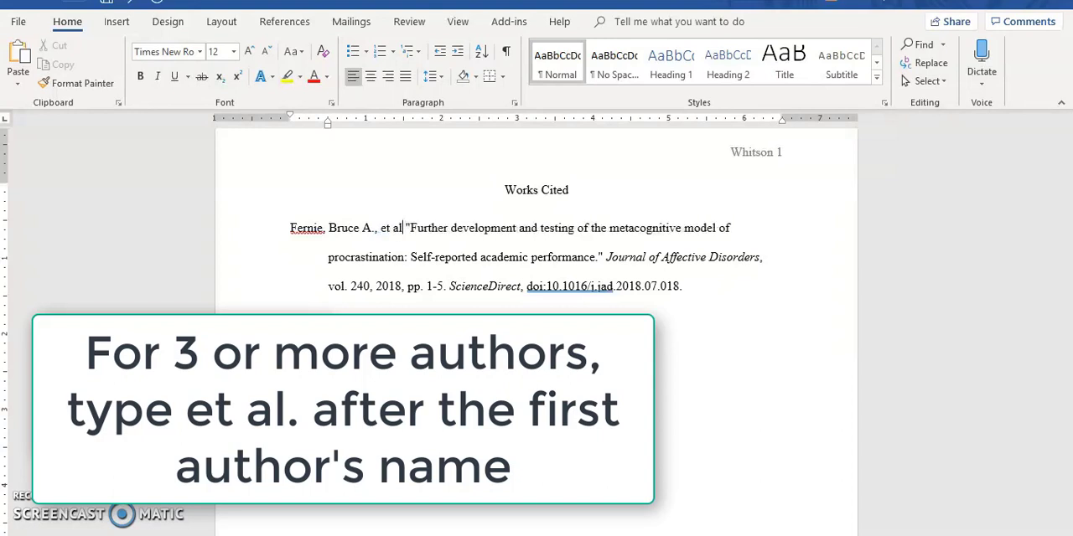
text(.)
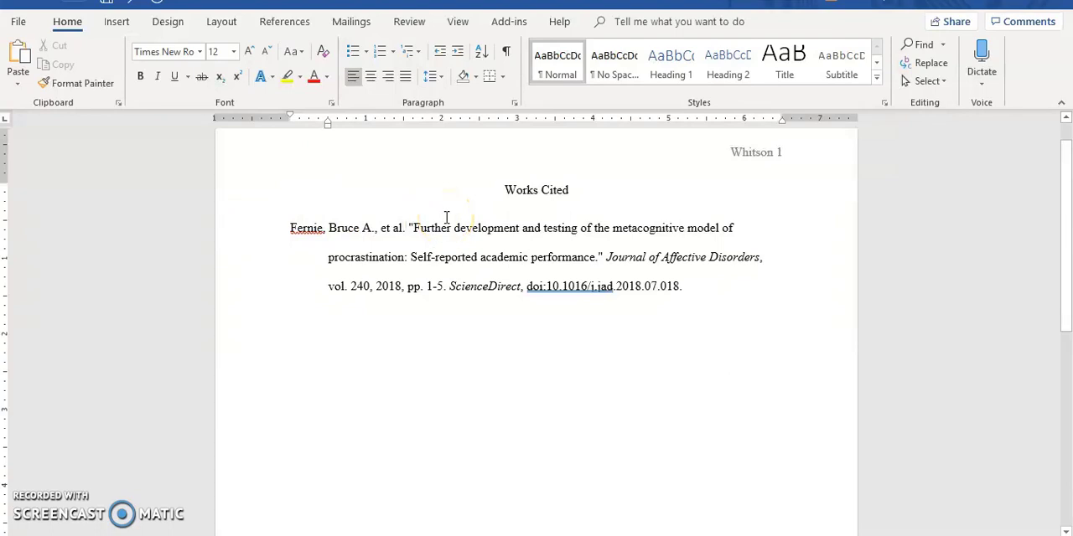
Change the article title in the citation to Capitalize Each Word.
click(410, 227)
drag(412, 228, 579, 252)
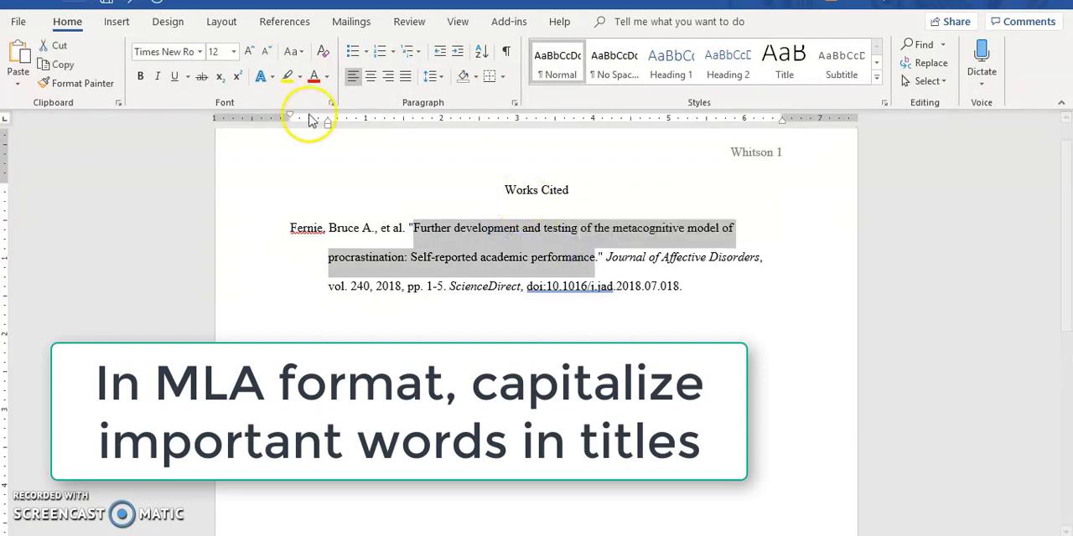
click(298, 52)
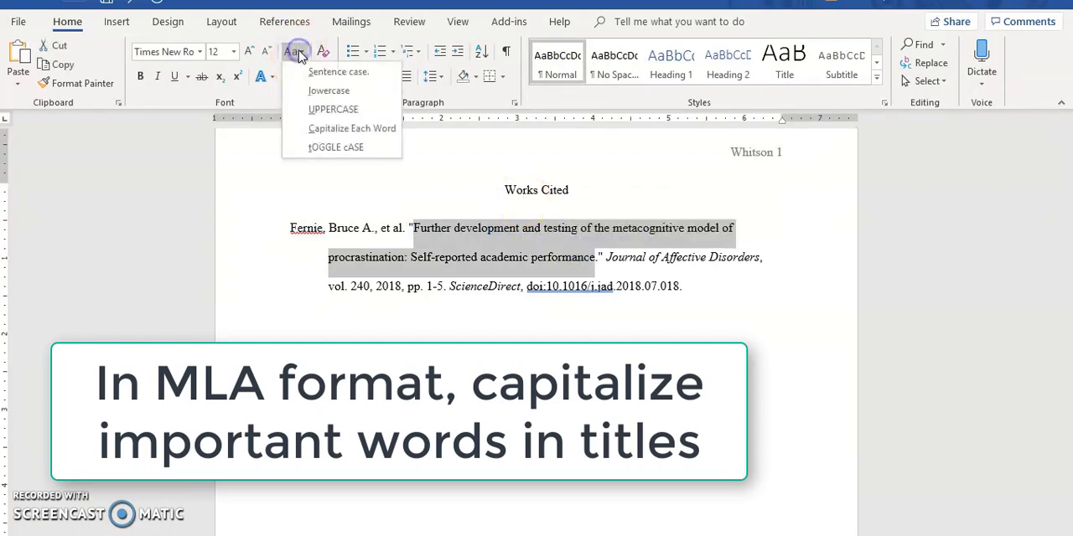
click(318, 130)
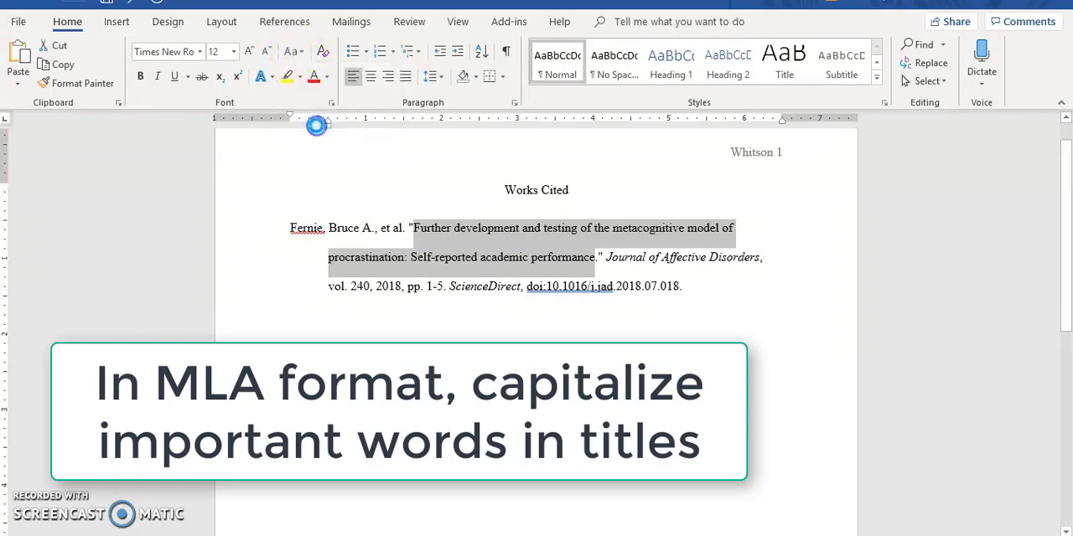
Change "And", the first "Of" and "The" in the citation's article title to lowercase "and", "of" and "the".
click(528, 231)
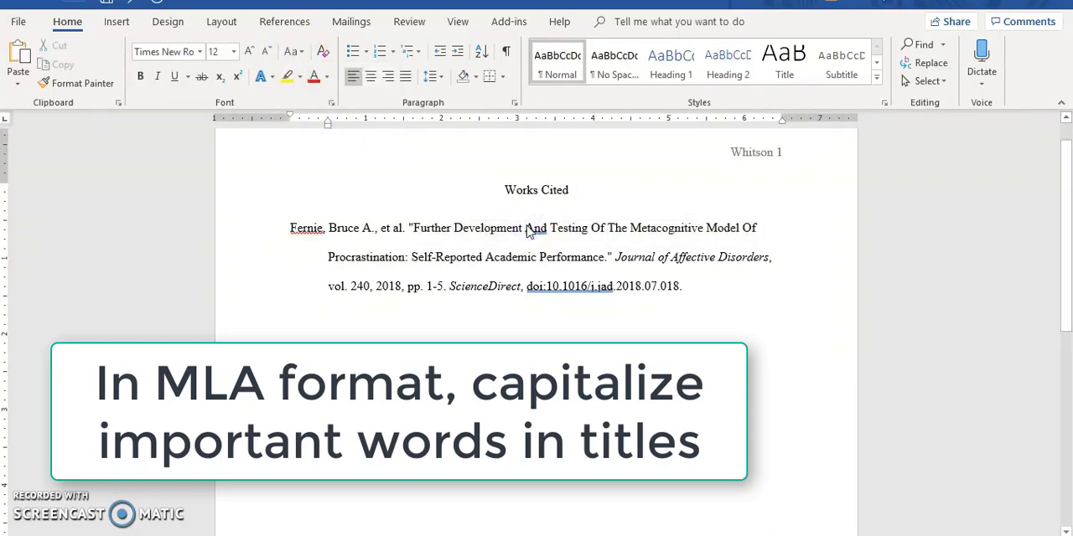
key(Delete)
text(a)
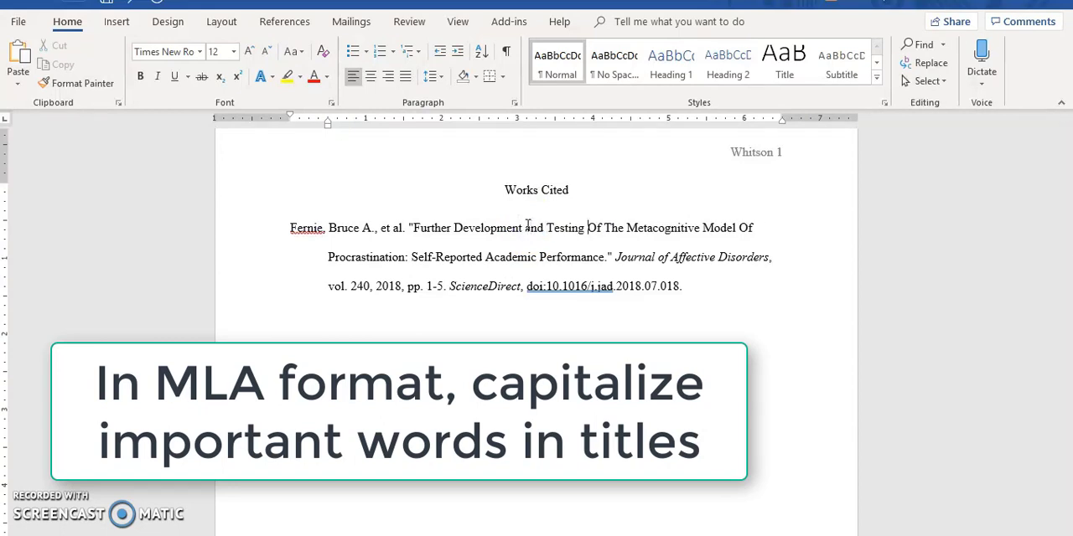
key(Delete)
text(o)
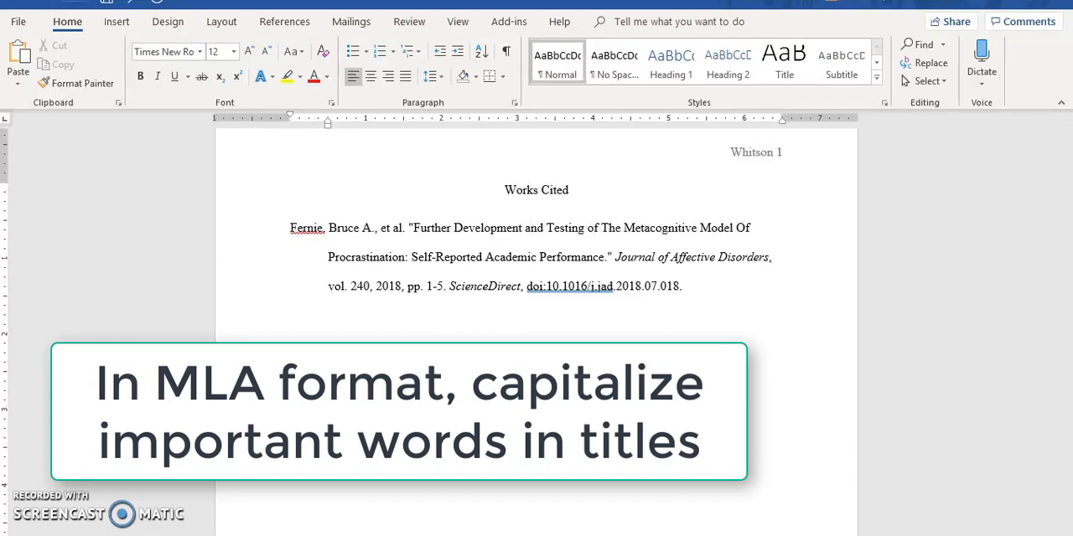
key(Delete)
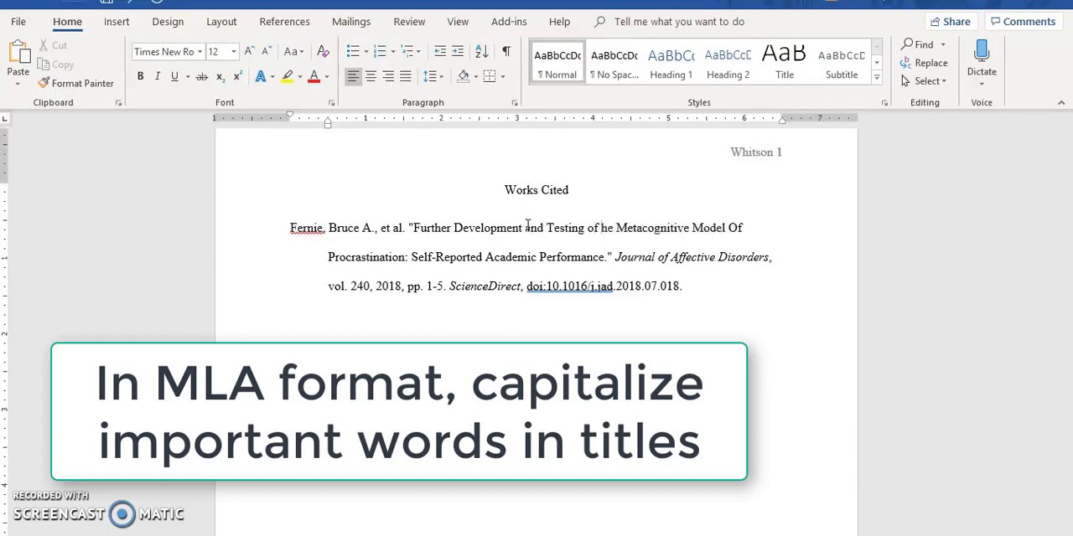
text(t)
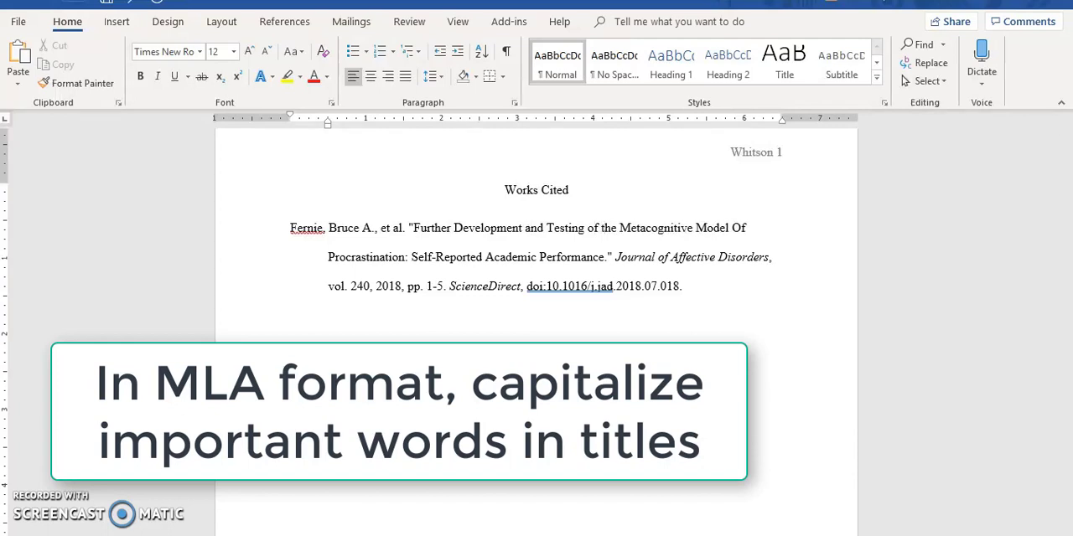
Change the "Of" before "Procrastination" in the article title to lowercase "of".
key(Right)
key(Right)
key(Right)
key(Right)
key(Right)
key(Right)
key(Right)
key(Right)
key(Right)
key(Right)
key(Right)
key(Right)
key(Right)
key(Right)
key(Right)
key(Right)
key(Right)
key(Right)
key(Right)
key(Right)
key(Left)
key(Left)
key(Left)
key(Delete)
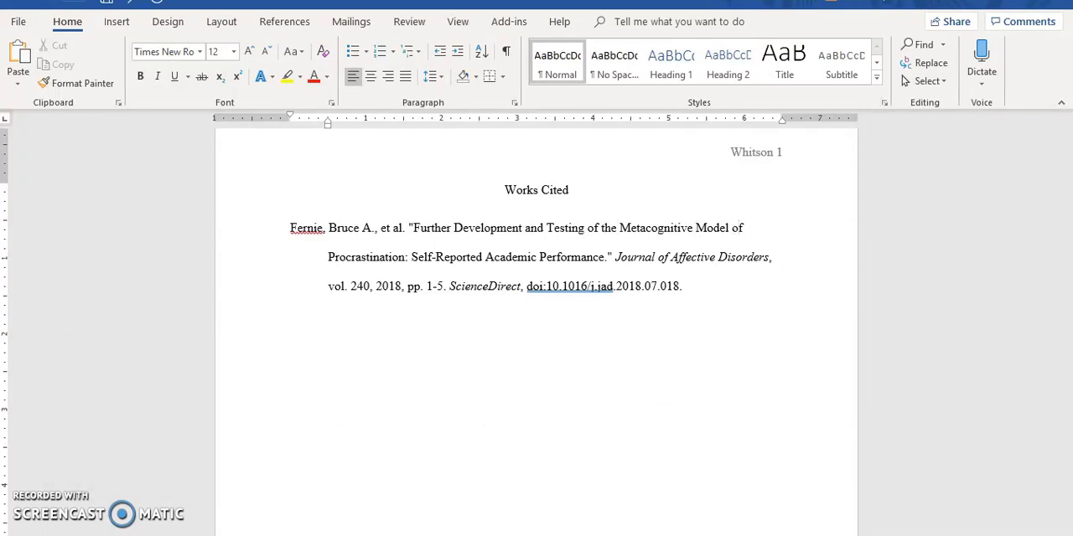